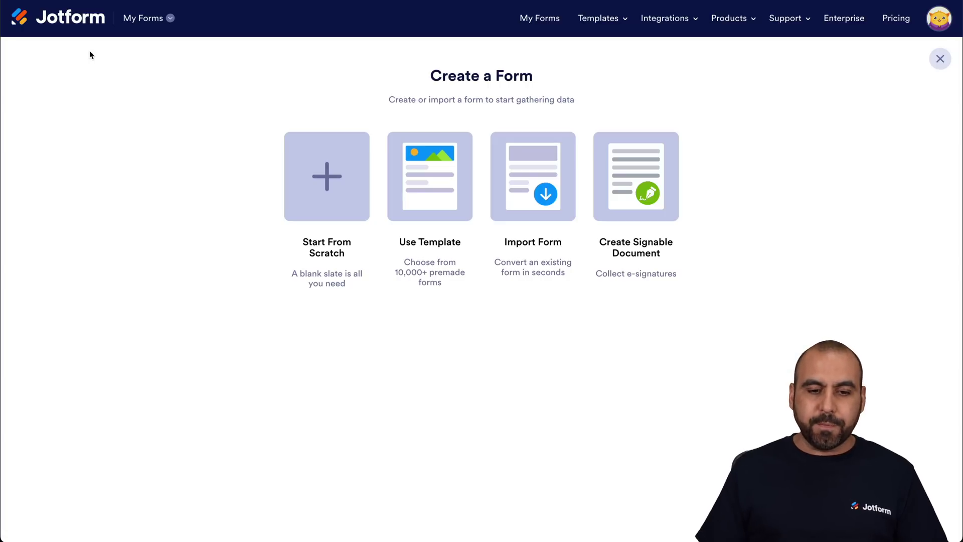
# Create a new form from the Simple Job Application Form template found by searching 'application'.
pyautogui.click(443, 181)
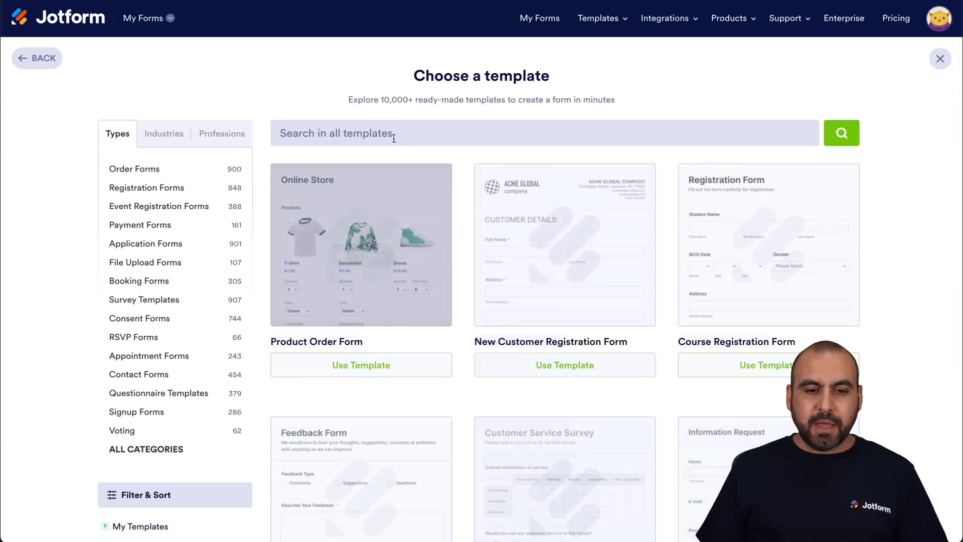
pyautogui.click(383, 129)
pyautogui.write('application')
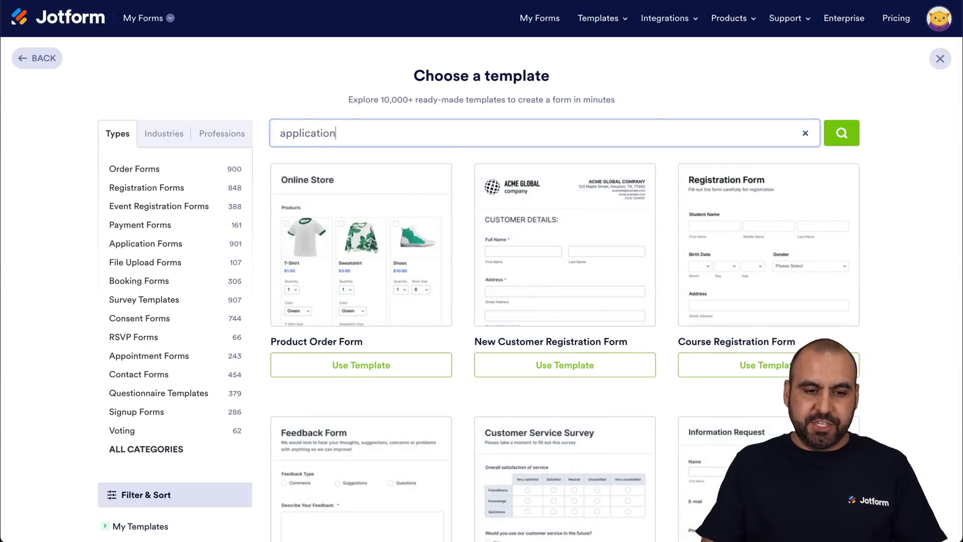
pyautogui.press('Return')
pyautogui.scroll(-1, 679, 339)
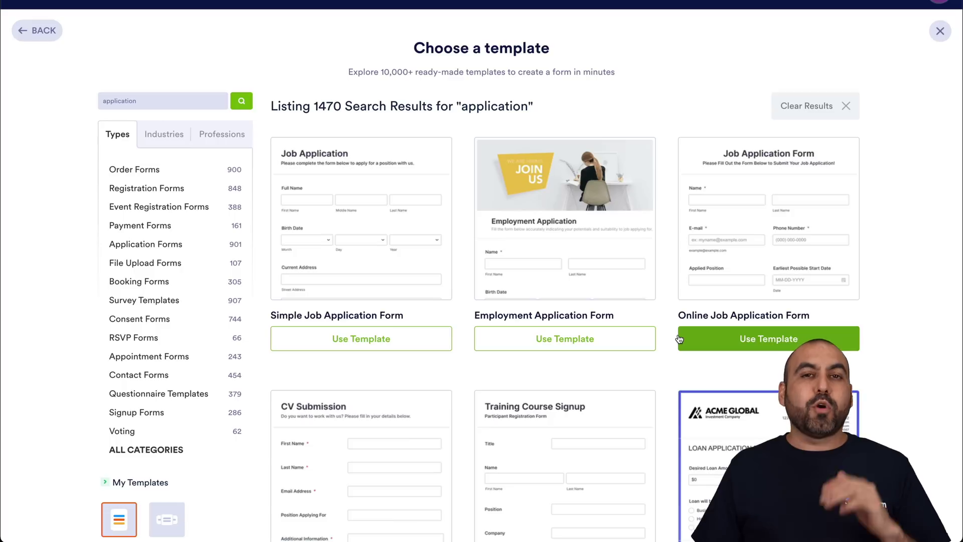
pyautogui.scroll(-1, 678, 340)
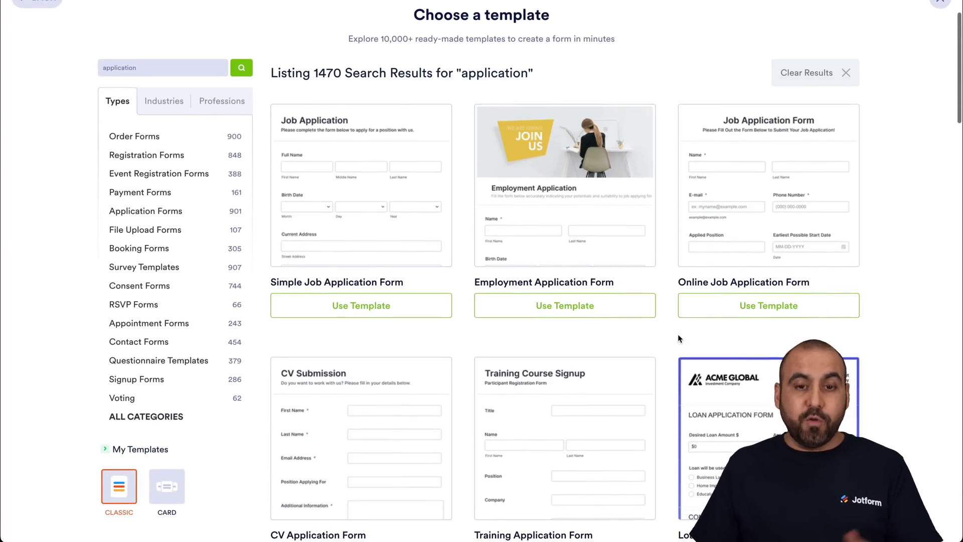
pyautogui.scroll(-1, 678, 339)
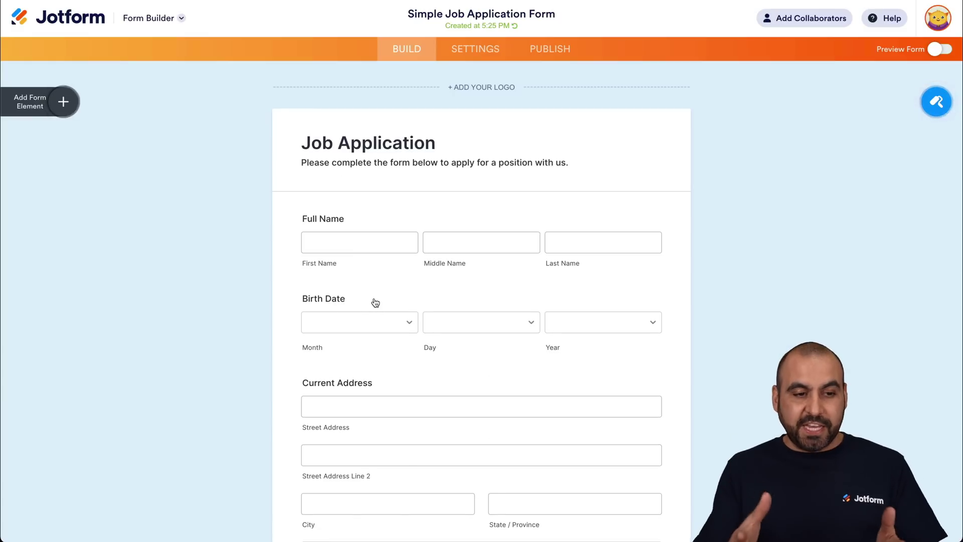
# Review the form elements list, select the Full Name field, then head to the Publish options.
pyautogui.click(64, 103)
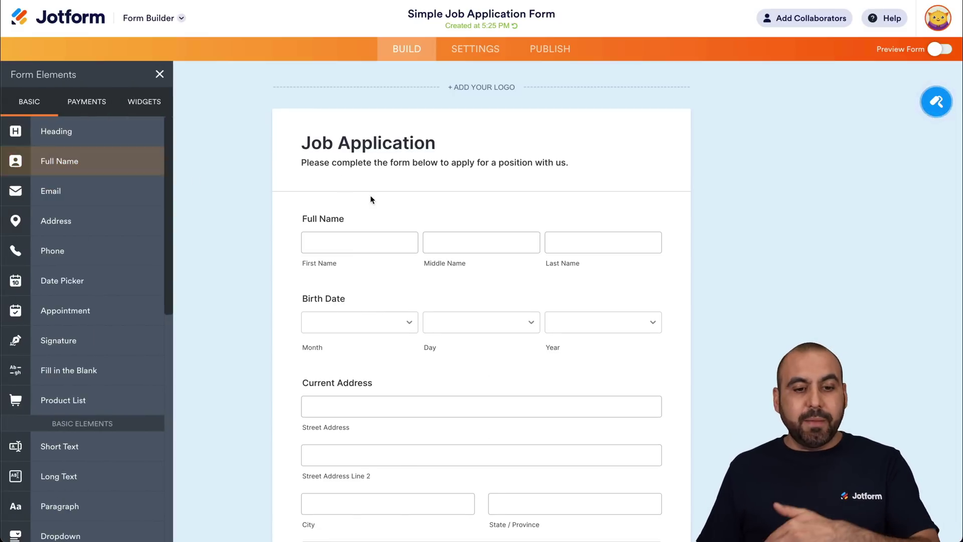
pyautogui.click(532, 241)
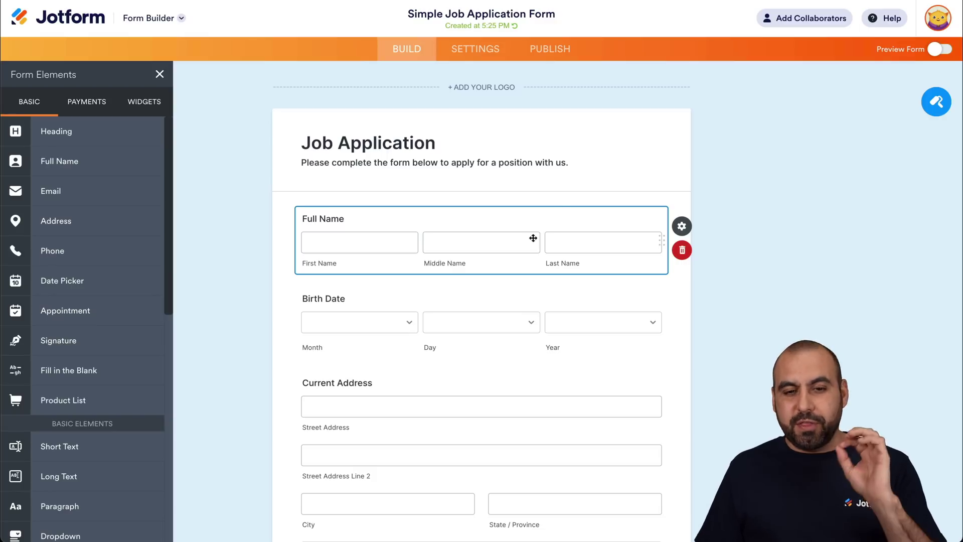
pyautogui.click(561, 58)
# Find Squarespace under the Platforms publish options and copy the form's embed code.
pyautogui.click(92, 368)
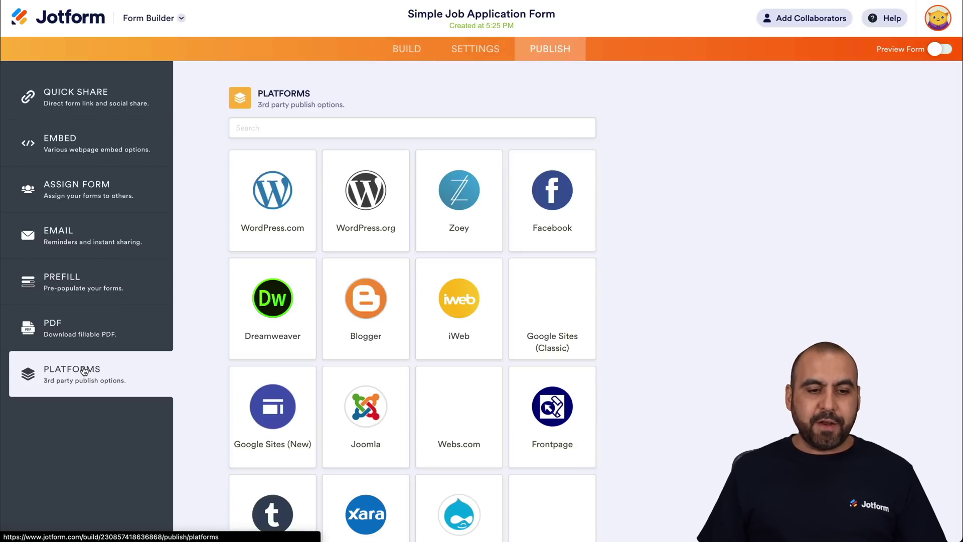
pyautogui.click(329, 128)
pyautogui.write('square')
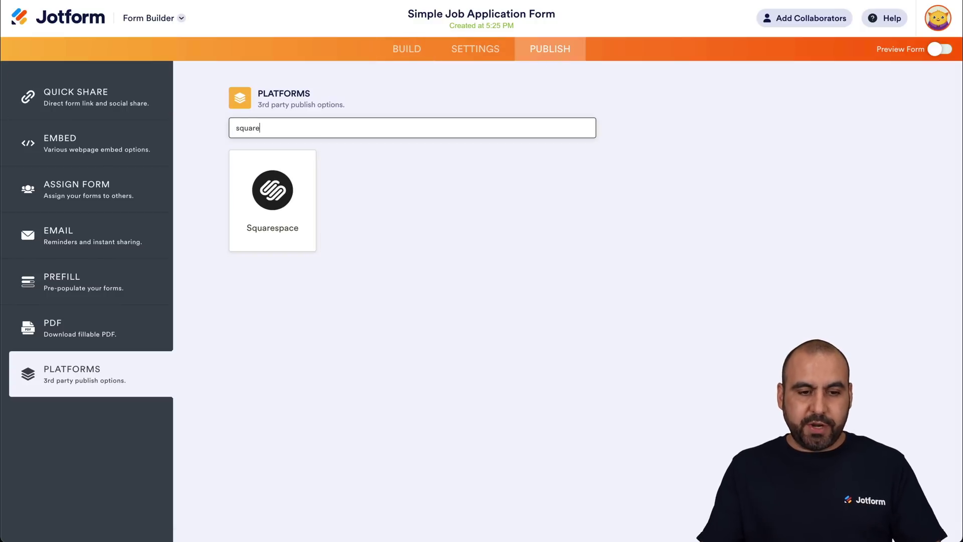
pyautogui.write('space')
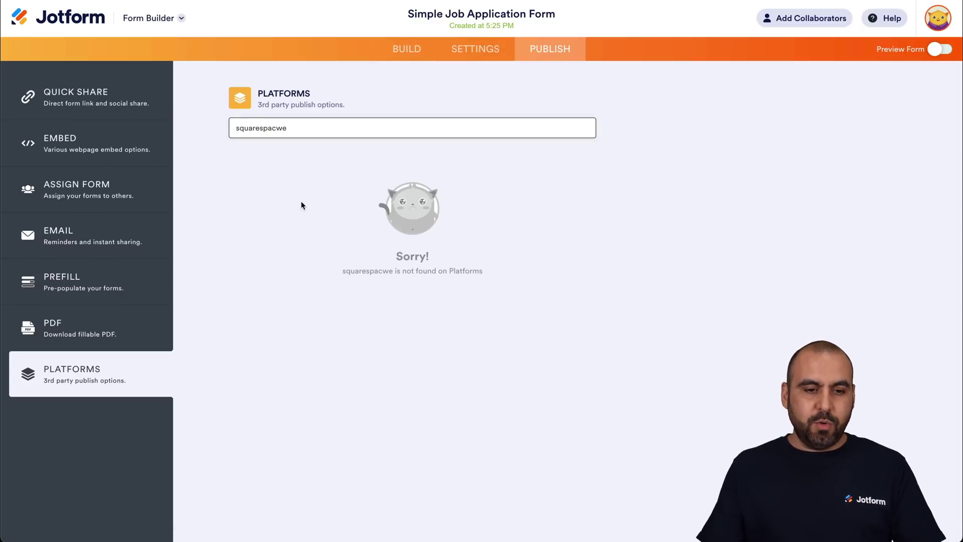
pyautogui.click(282, 227)
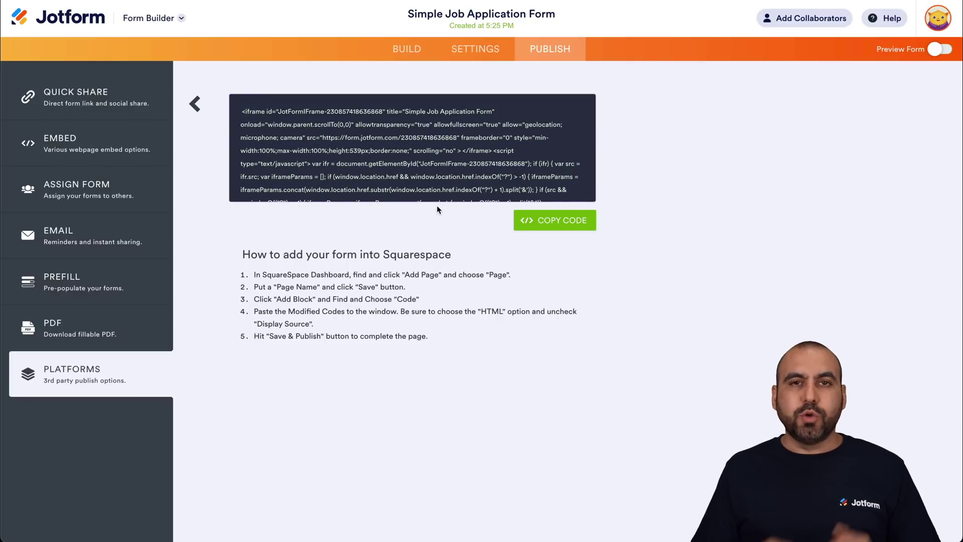
pyautogui.click(542, 221)
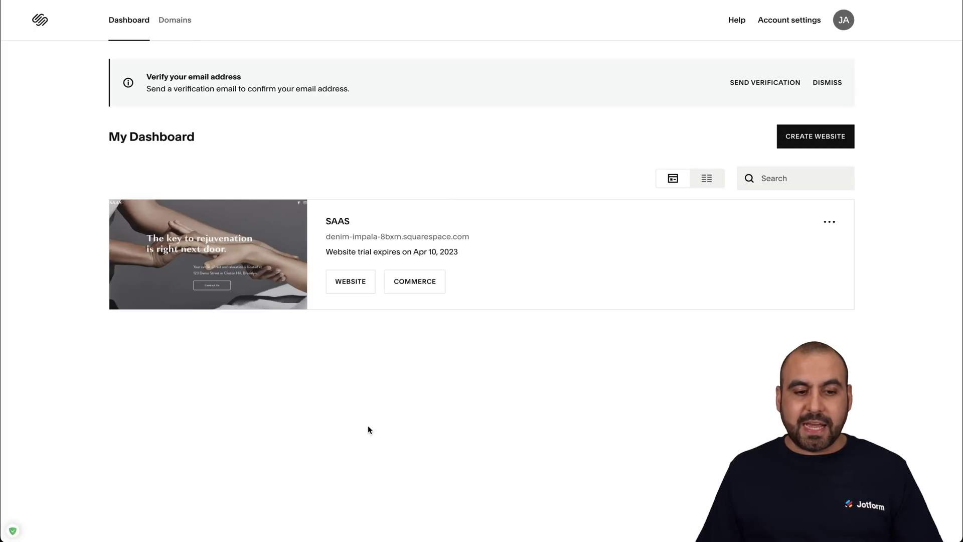
# Enter the SAAS website's Pages panel and start editing the Home page.
pyautogui.moveTo(208, 254)
pyautogui.click(223, 255)
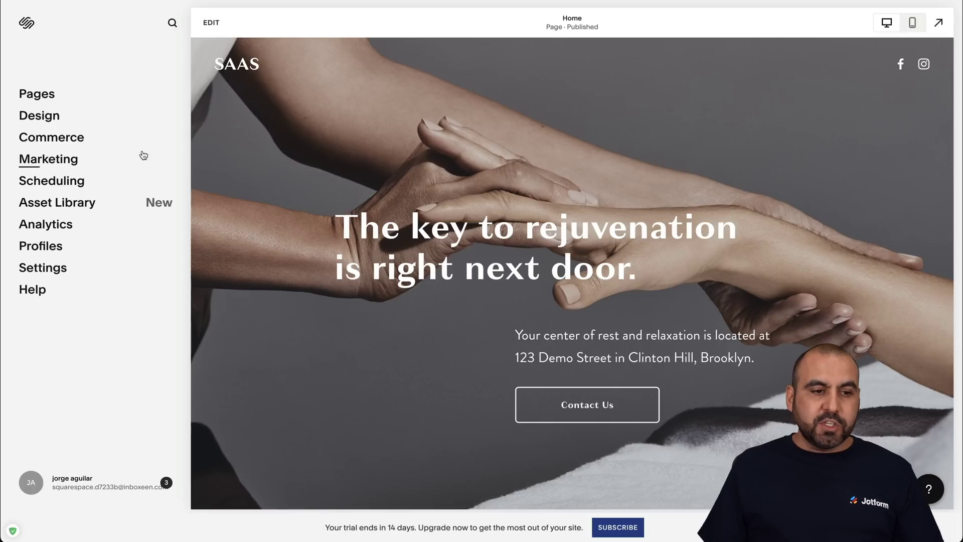
pyautogui.click(53, 93)
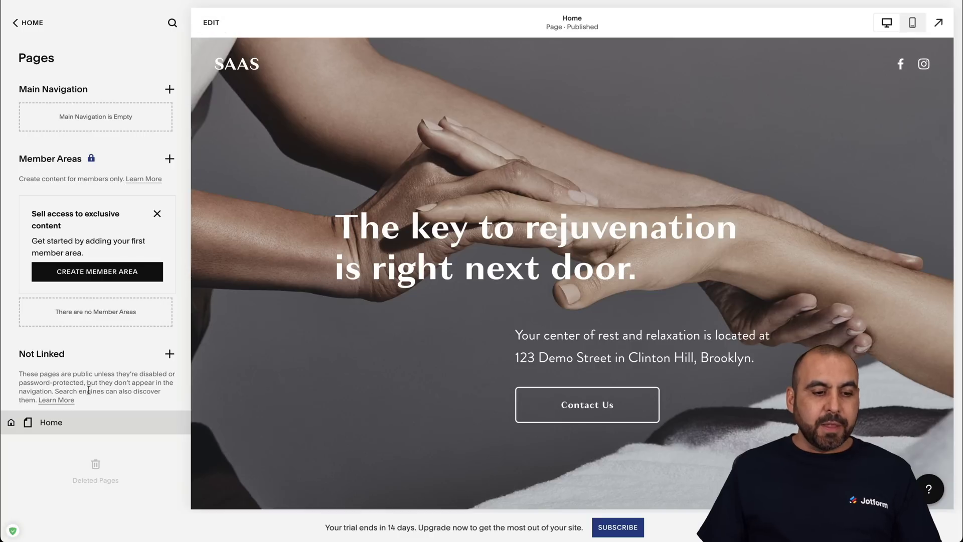
pyautogui.scroll(-3, 88, 390)
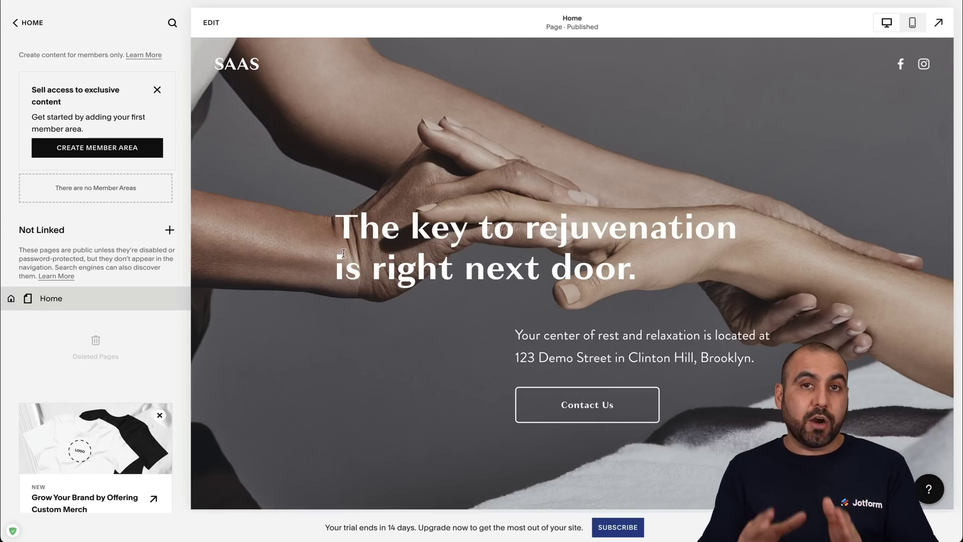
pyautogui.click(211, 27)
pyautogui.scroll(-1, 465, 260)
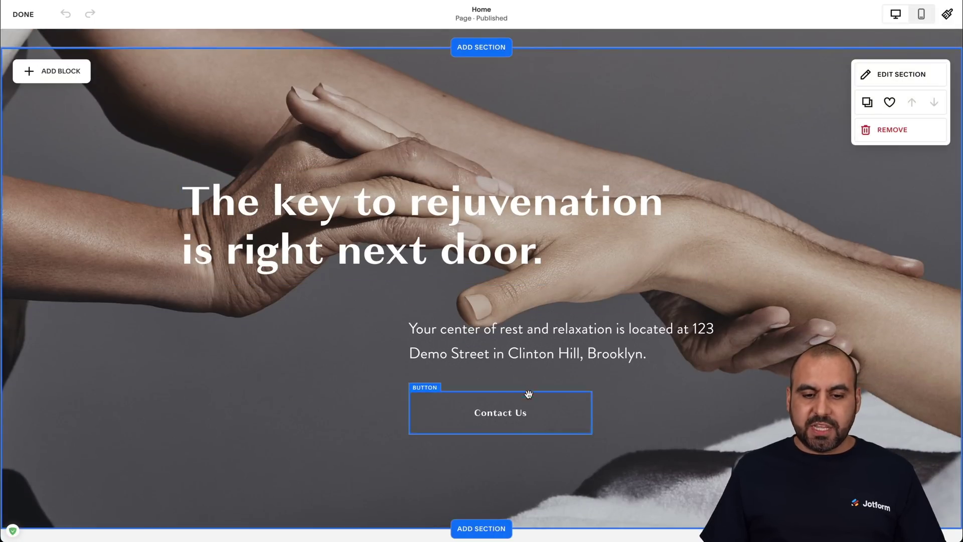
# Add a blank section to the homepage below the hero image.
pyautogui.click(456, 245)
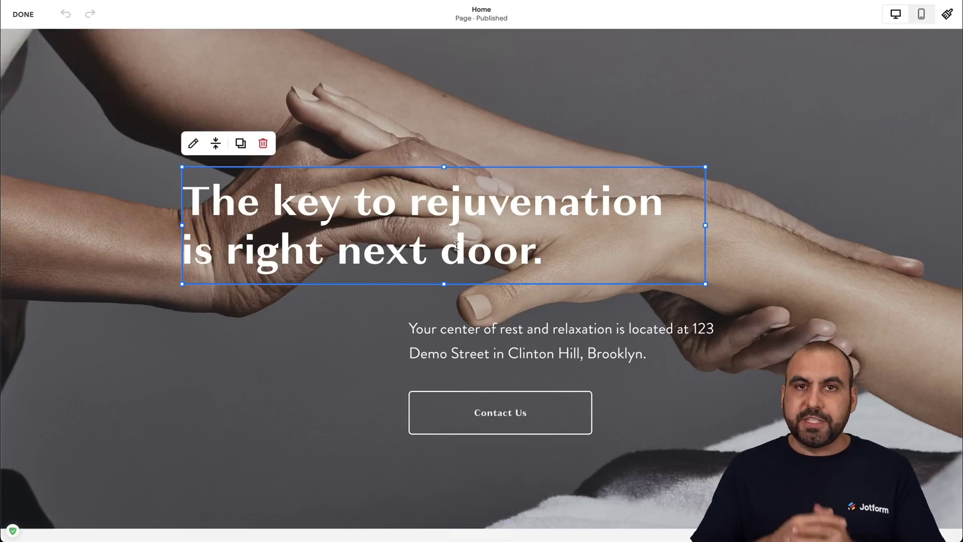
pyautogui.scroll(-2, 456, 245)
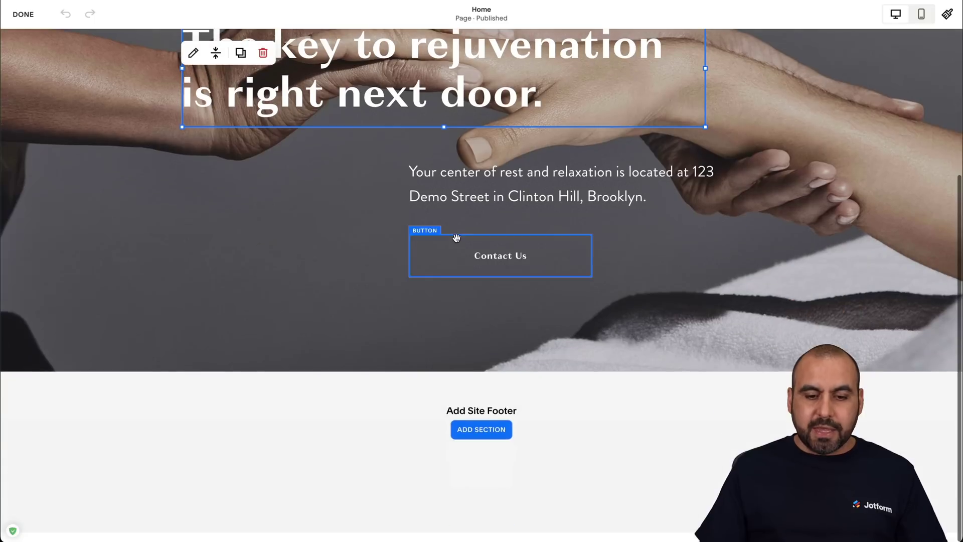
pyautogui.click(480, 372)
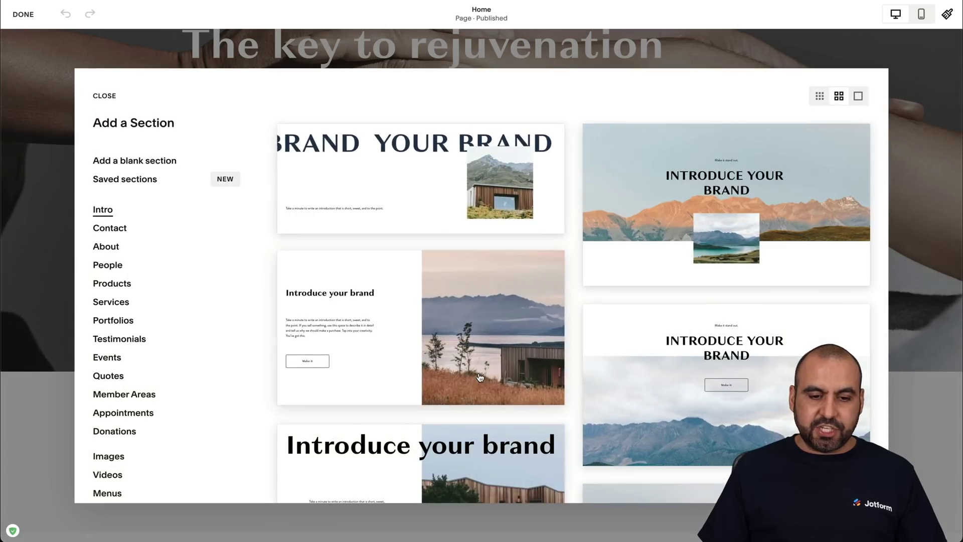
pyautogui.click(134, 161)
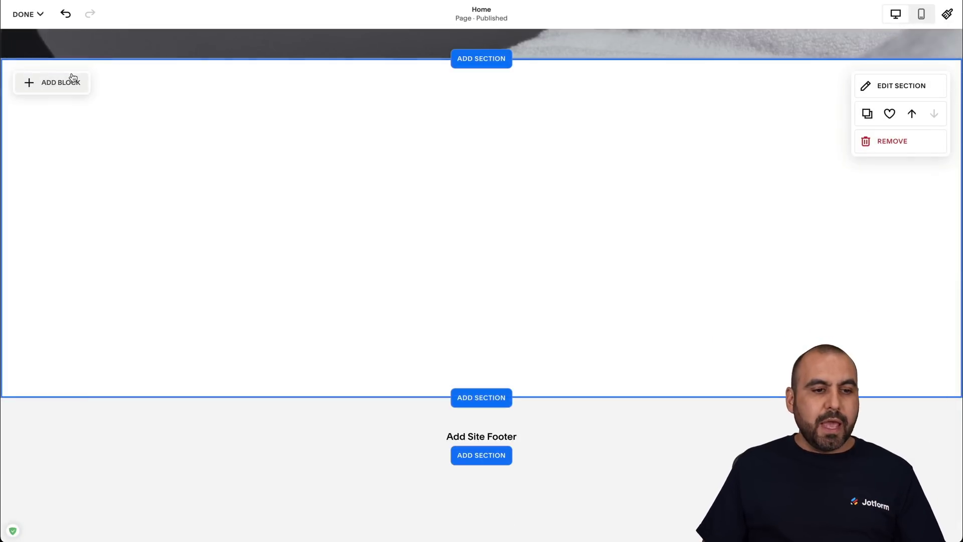
# Add a Code block to the new section, replacing the Hello World placeholder with the Jotform embed script.
pyautogui.click(51, 83)
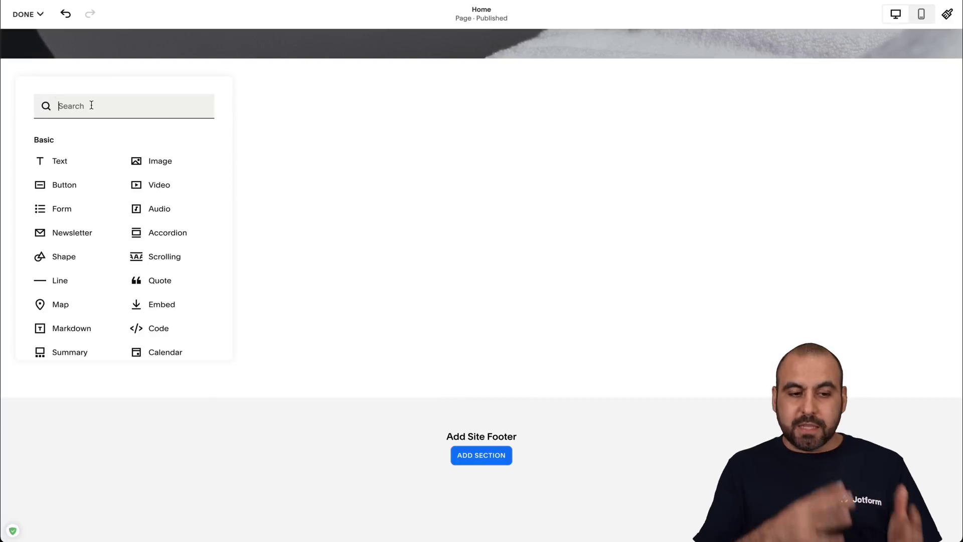
pyautogui.write('code')
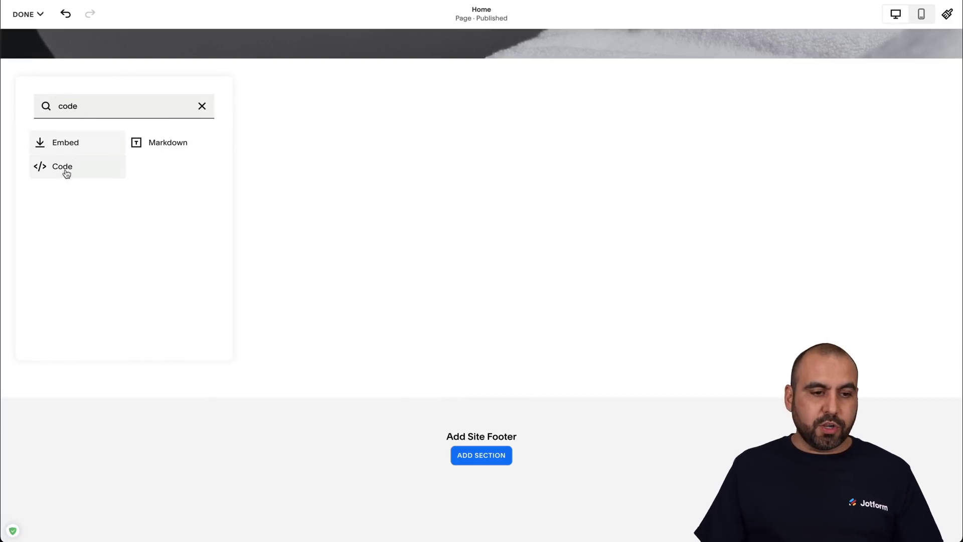
pyautogui.click(73, 167)
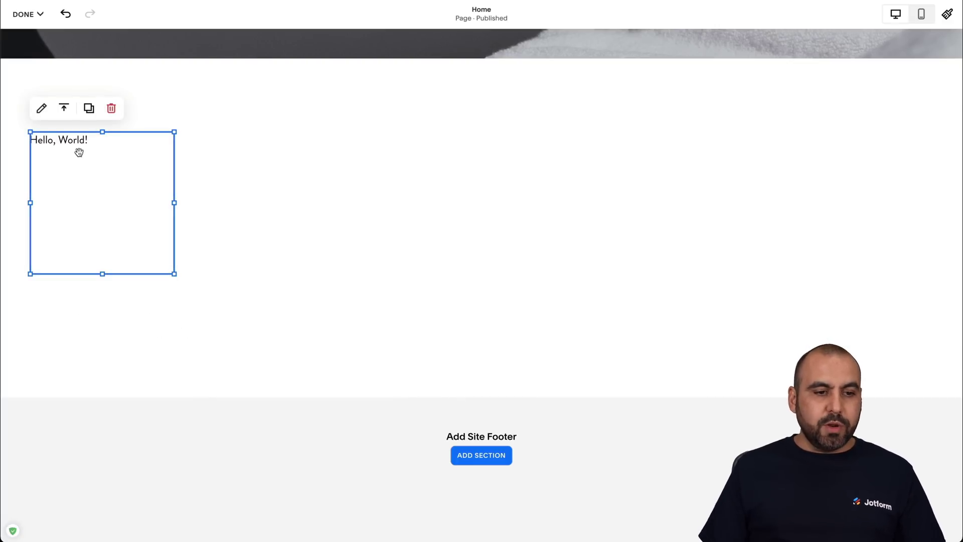
pyautogui.click(42, 110)
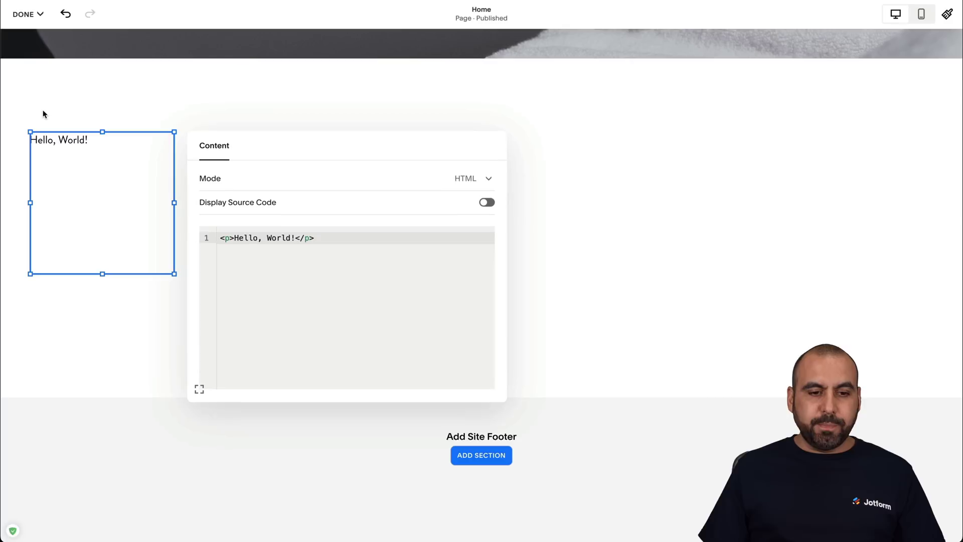
pyautogui.moveTo(246, 246); pyautogui.dragTo(217, 239)
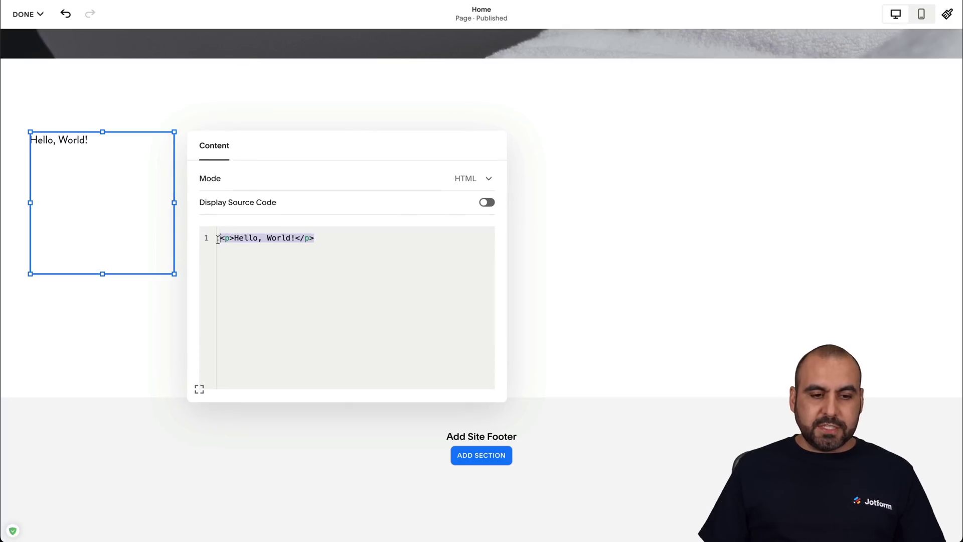
pyautogui.press('BackSpace')
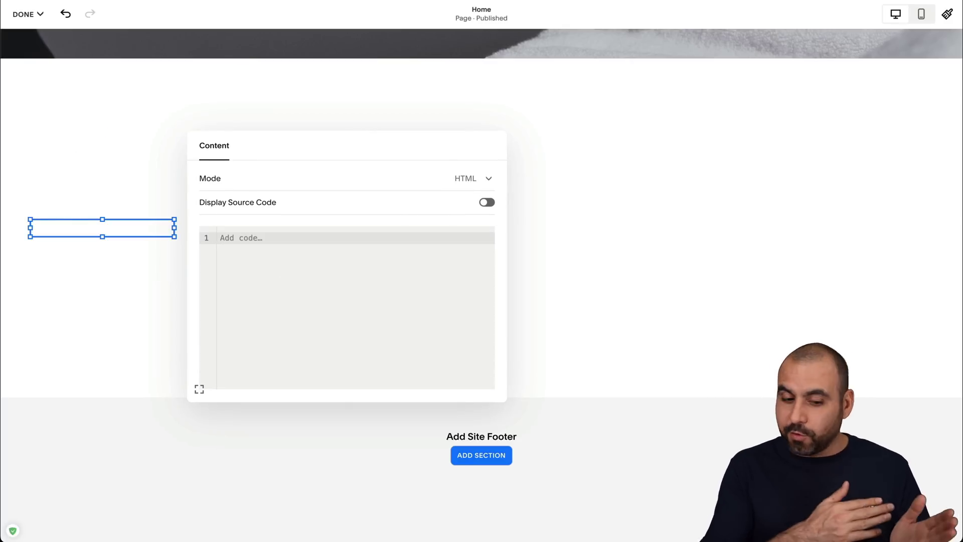
pyautogui.hotkey('ctrl', 'v')
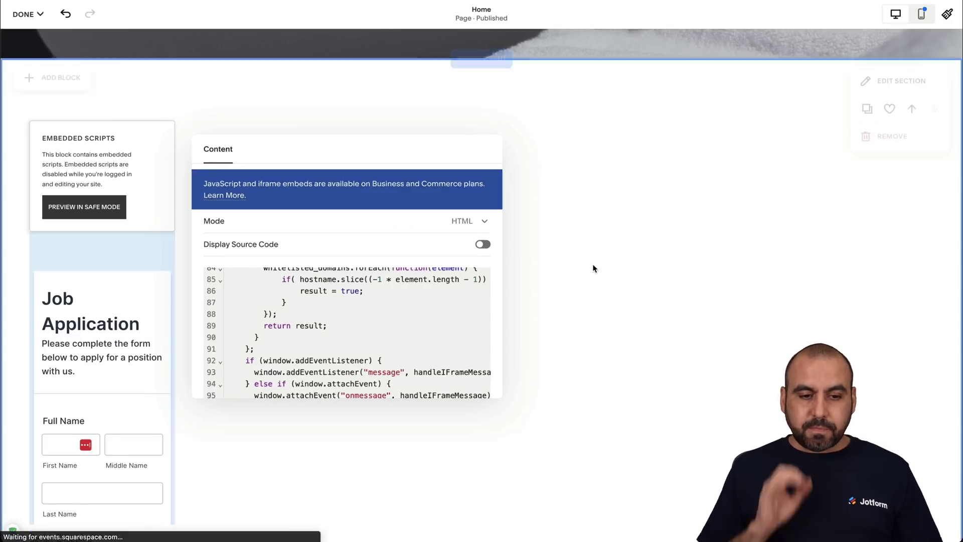
pyautogui.click(593, 269)
# Widen the embedded form block and drag it to the centre of the section.
pyautogui.click(133, 243)
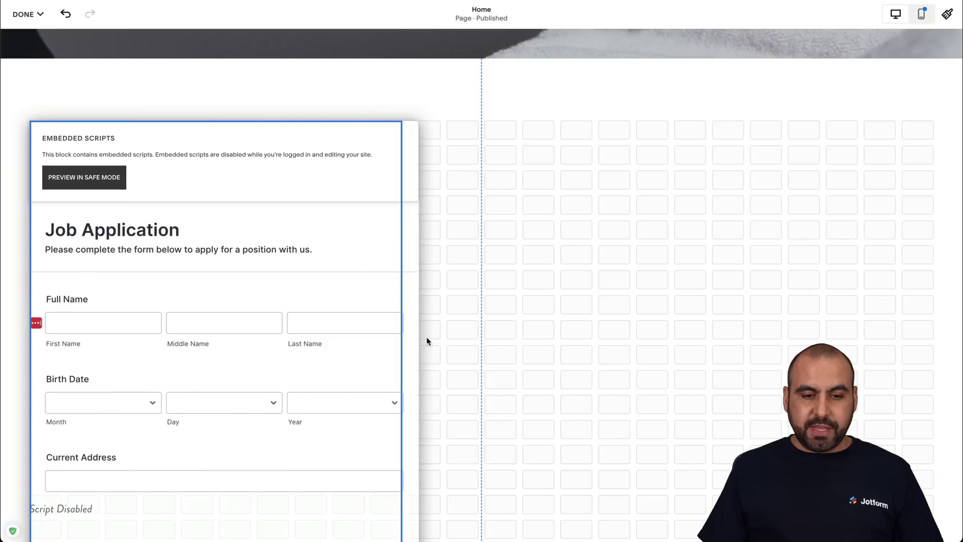
pyautogui.moveTo(176, 342); pyautogui.dragTo(515, 342)
pyautogui.moveTo(293, 132); pyautogui.dragTo(489, 132)
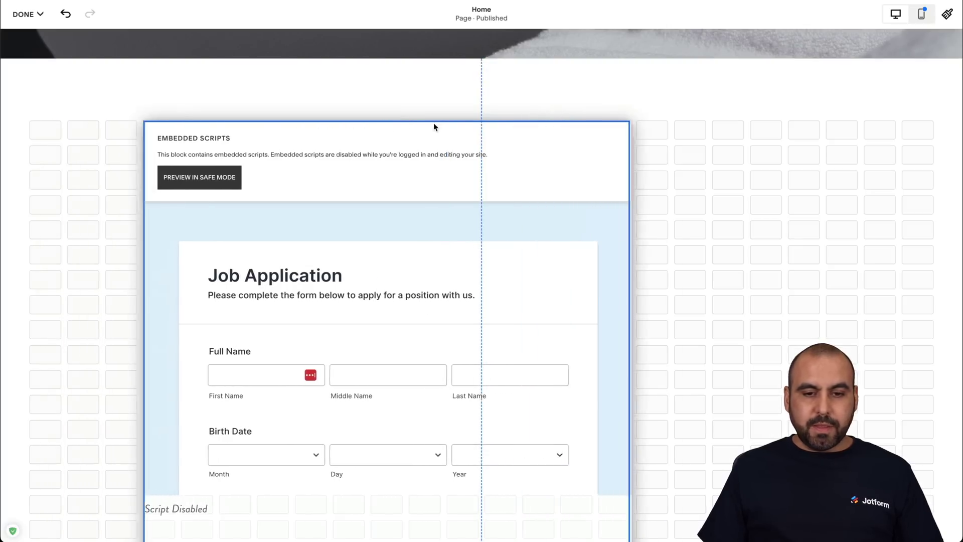
pyautogui.scroll(-2, 573, 296)
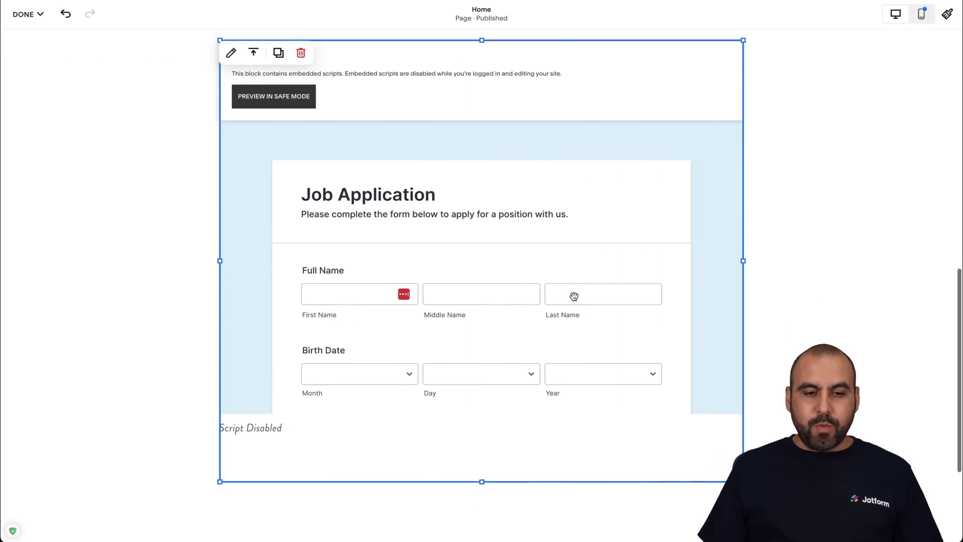
pyautogui.scroll(2, 416, 186)
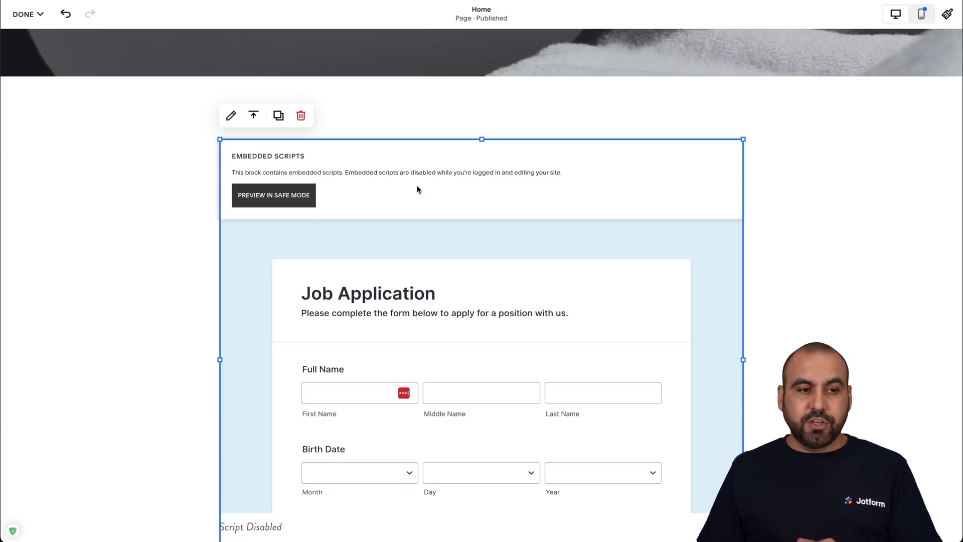
pyautogui.click(26, 14)
# Save the page, preview the site full screen and tab through the form's address fields.
pyautogui.click(26, 48)
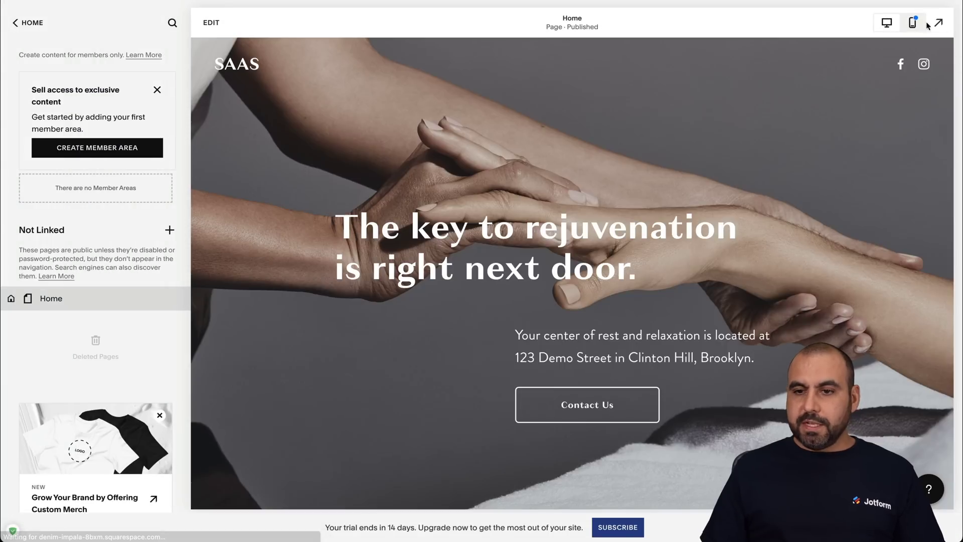
pyautogui.click(939, 23)
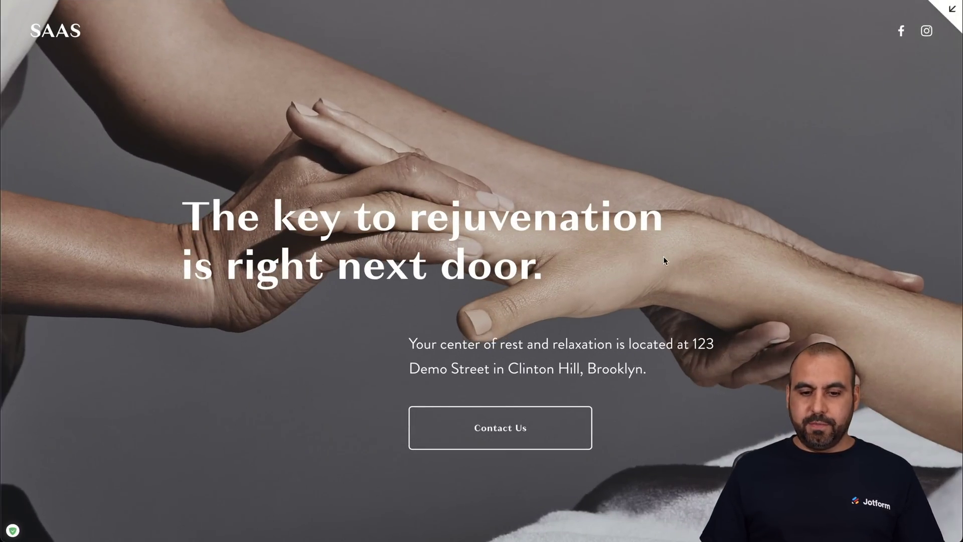
pyautogui.scroll(-3, 663, 260)
pyautogui.scroll(-4, 664, 260)
pyautogui.scroll(-2, 664, 260)
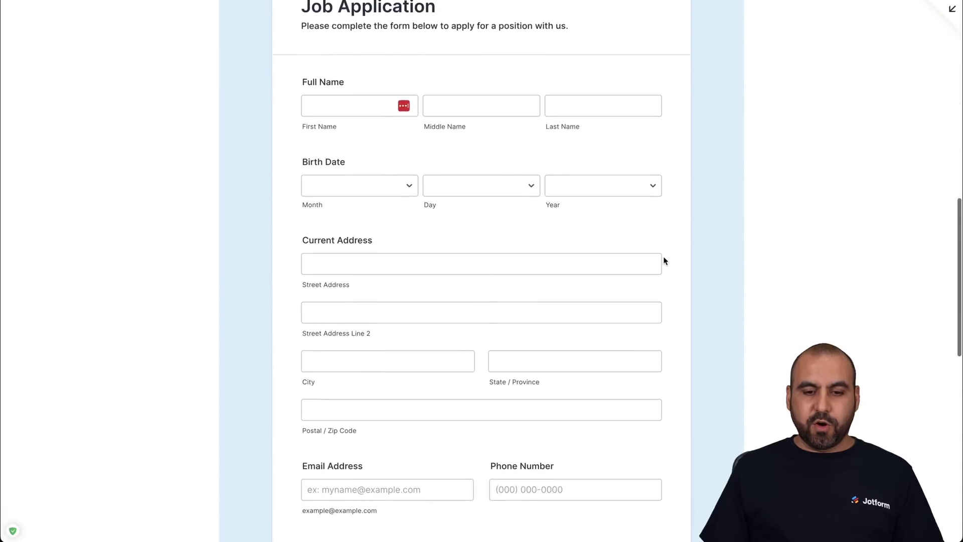
pyautogui.scroll(-2, 664, 261)
pyautogui.click(526, 125)
pyautogui.press('Tab')
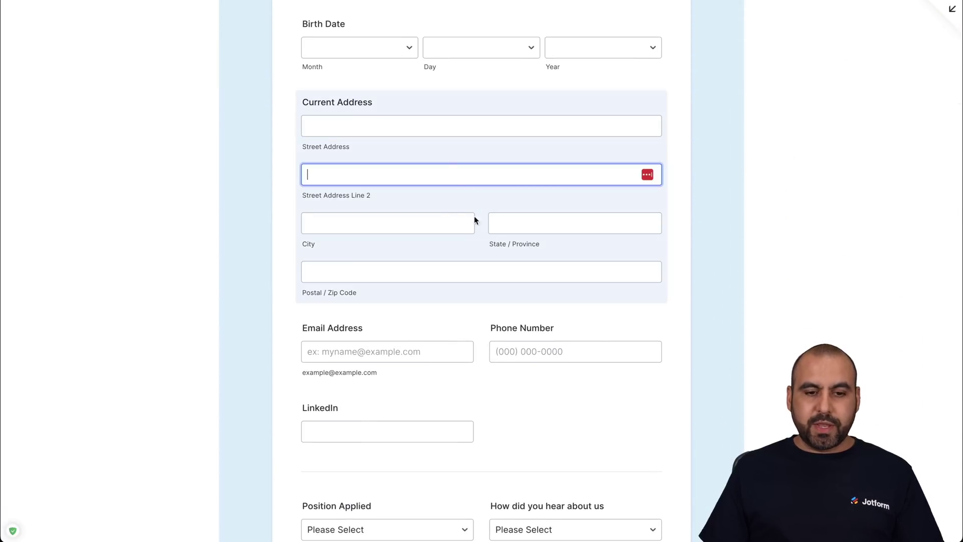
pyautogui.press('Tab')
pyautogui.scroll(-2, 479, 268)
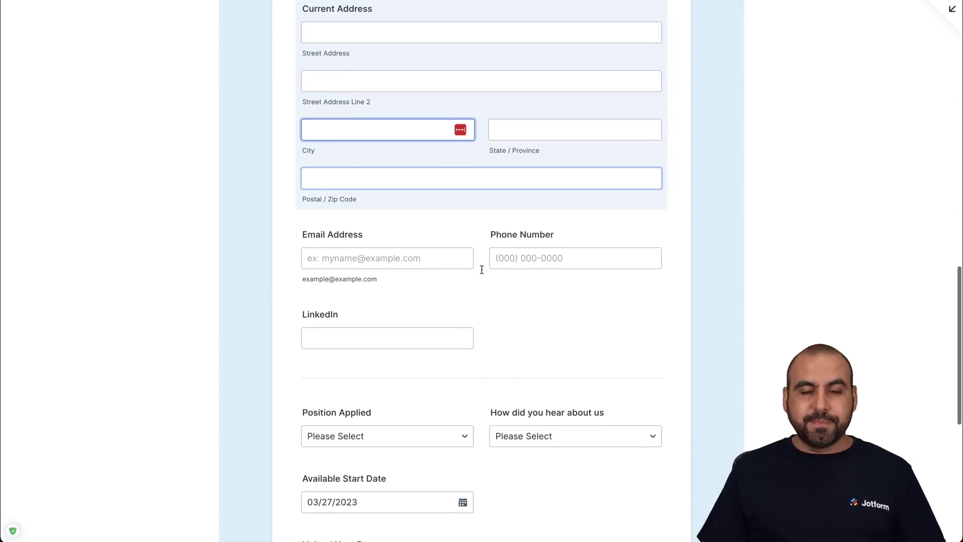
pyautogui.scroll(-2, 481, 269)
pyautogui.scroll(-2, 482, 268)
pyautogui.scroll(-2, 482, 268)
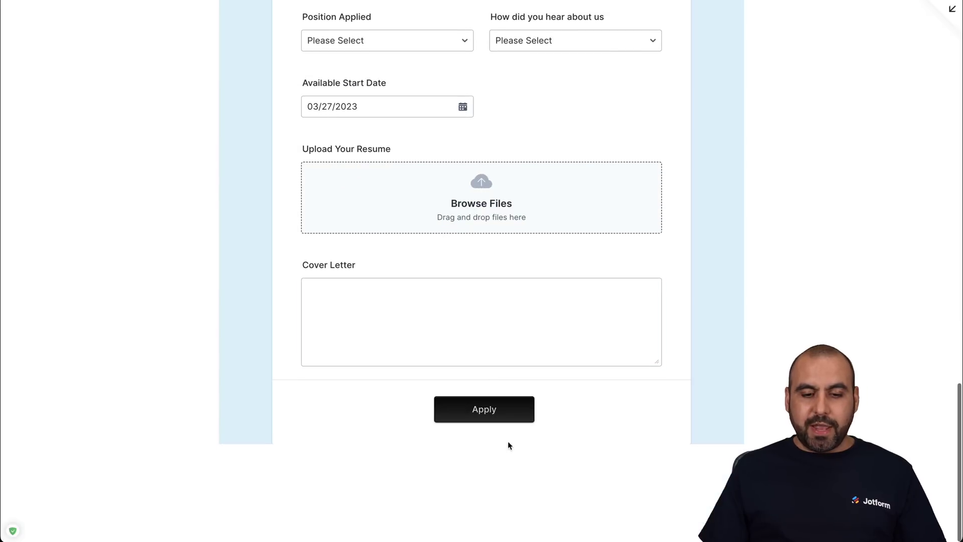
pyautogui.scroll(5, 519, 416)
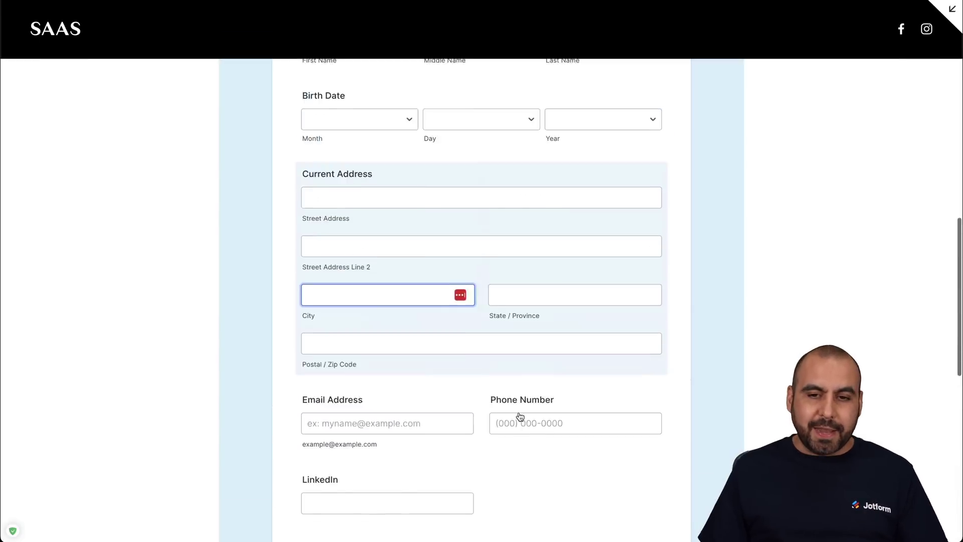
pyautogui.scroll(5, 519, 417)
pyautogui.scroll(2, 520, 416)
pyautogui.scroll(1, 520, 416)
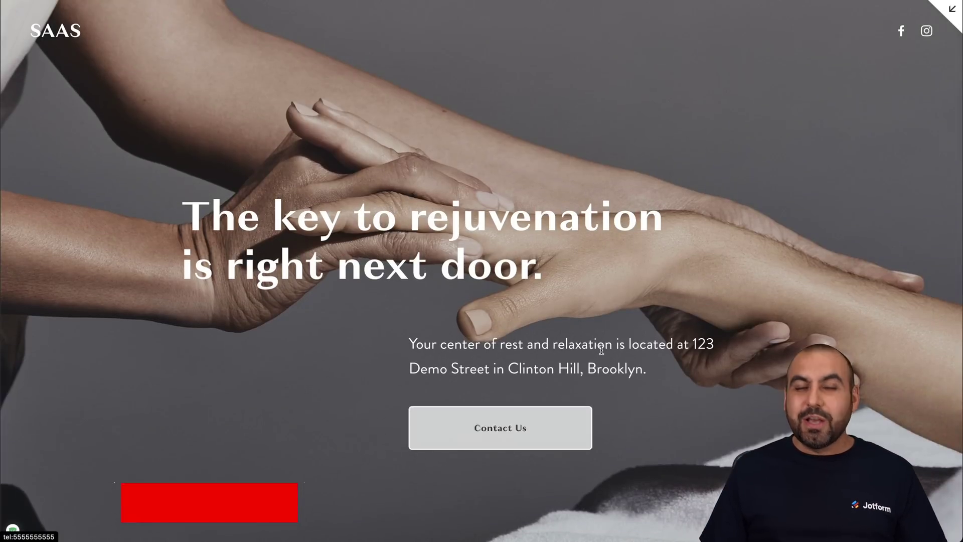